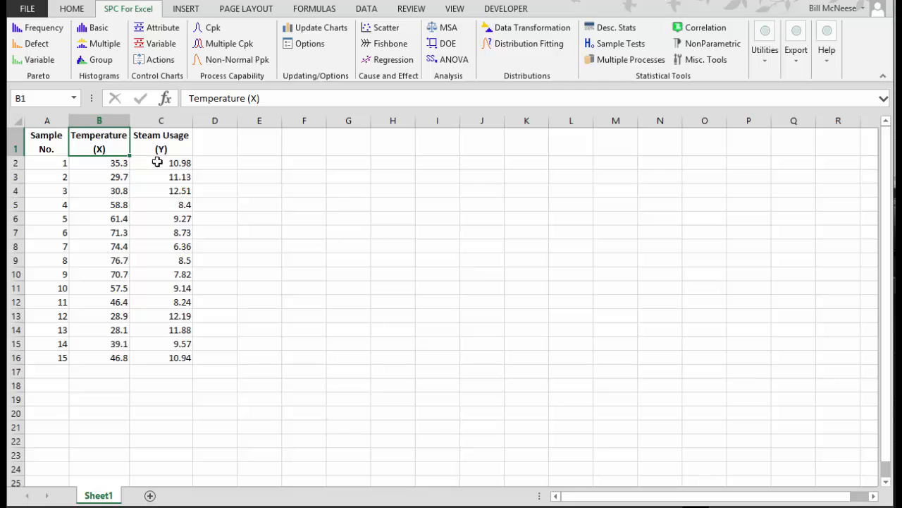
left_click(170, 152)
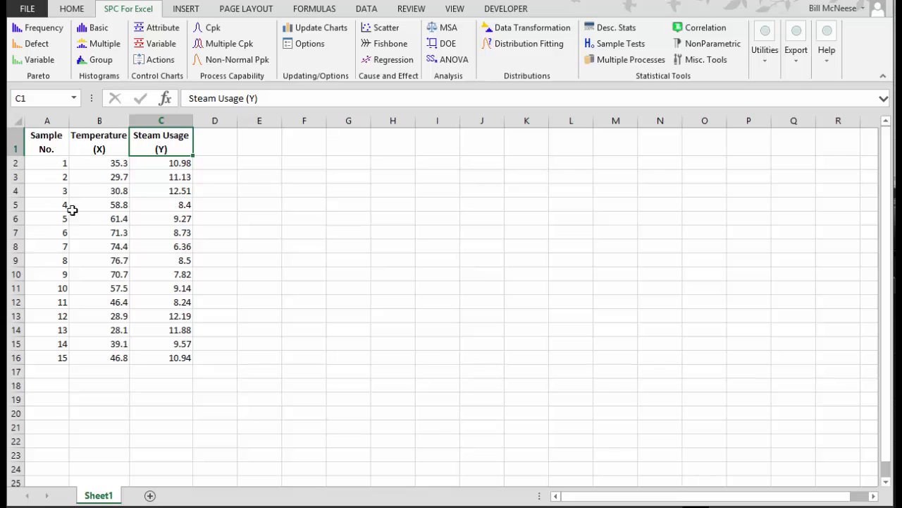
left_click(107, 165)
left_click(186, 163)
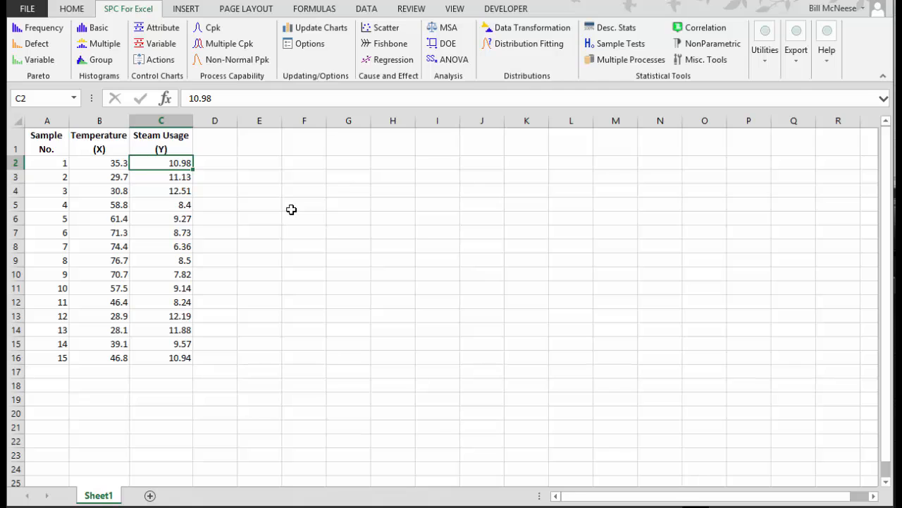
left_click(96, 149)
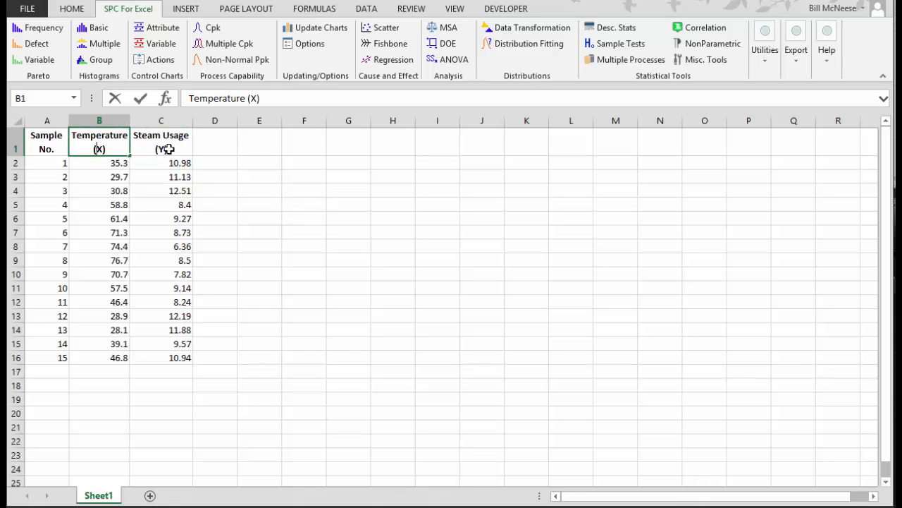
key("Down")
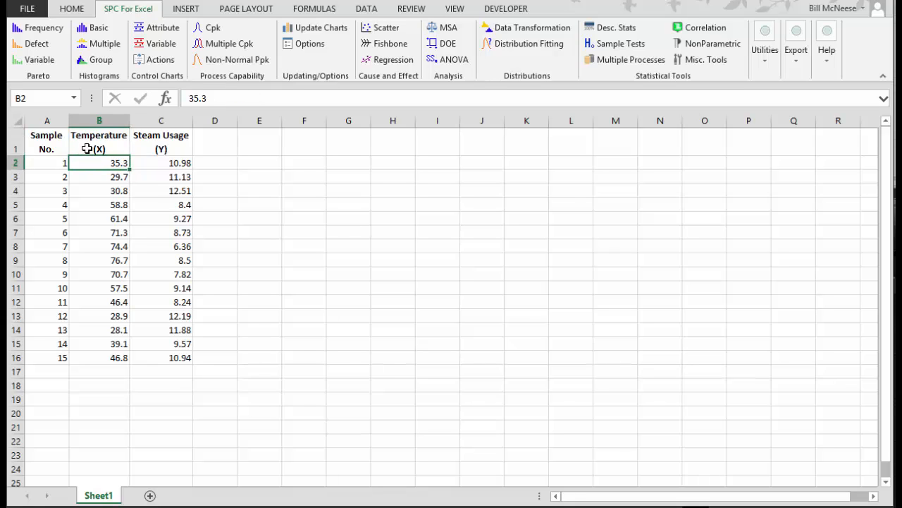
Start a scatter diagram from B1:C16, using B2:B16 as the X values and C2:C16 as the Y values
left_click(87, 148)
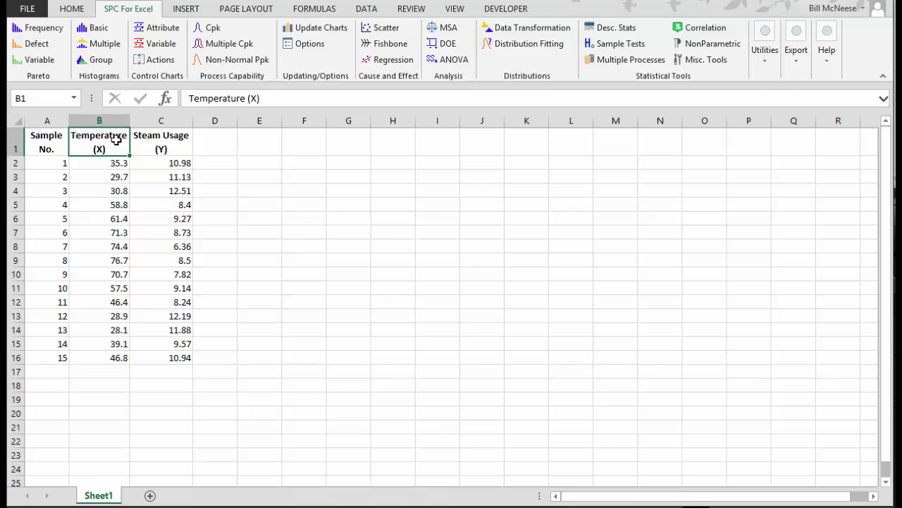
left_click_drag(116, 139, 176, 356)
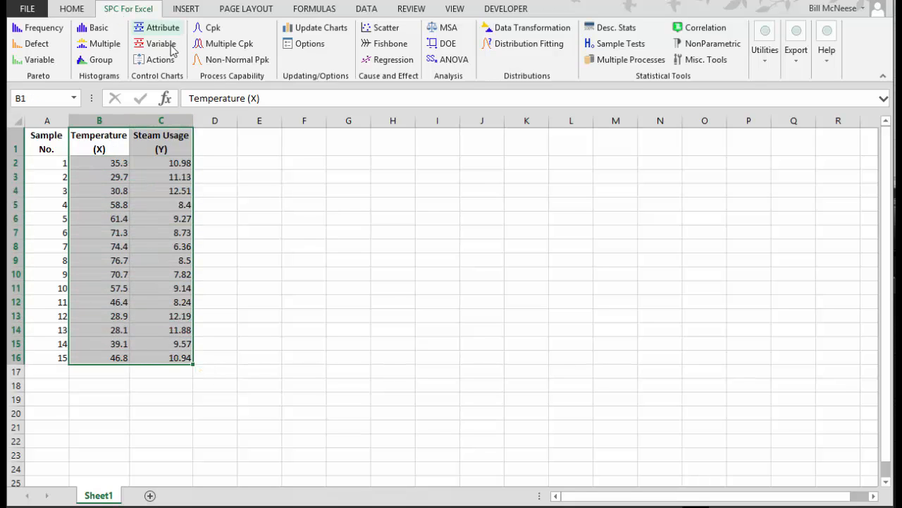
left_click(382, 28)
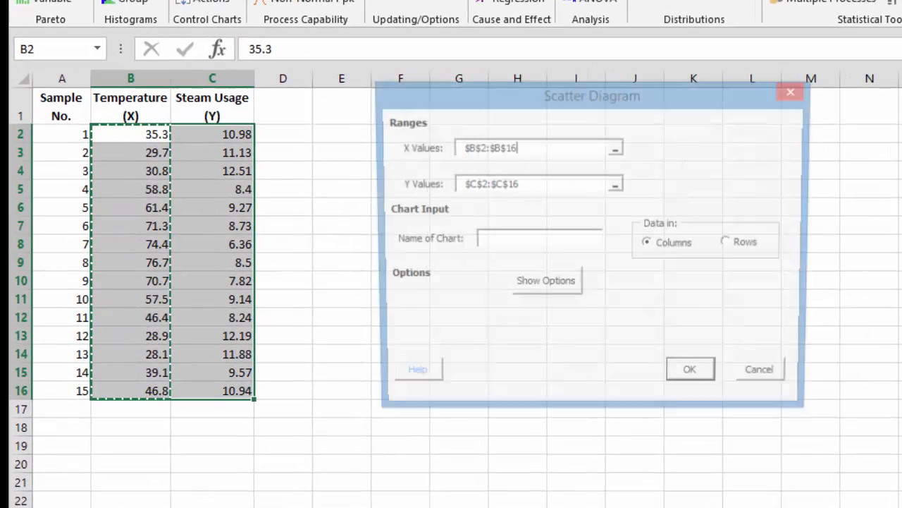
left_click_drag(502, 99, 434, 60)
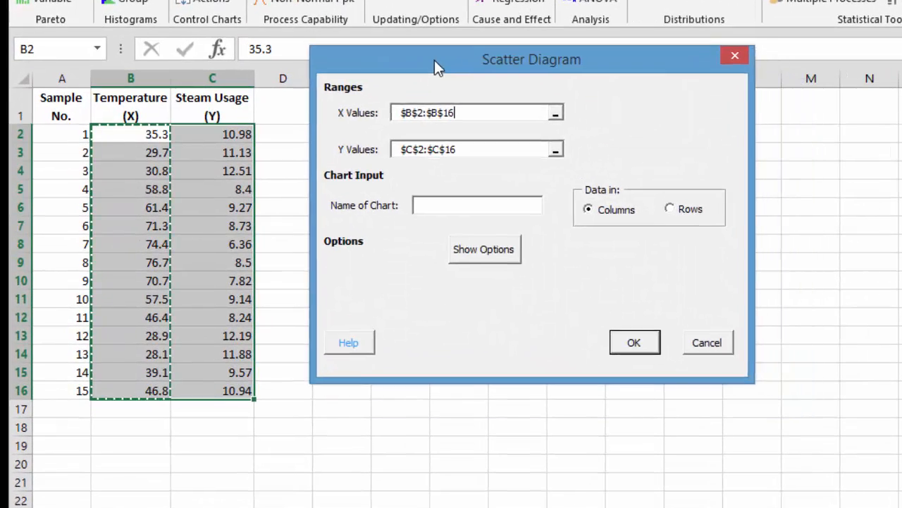
left_click(471, 113)
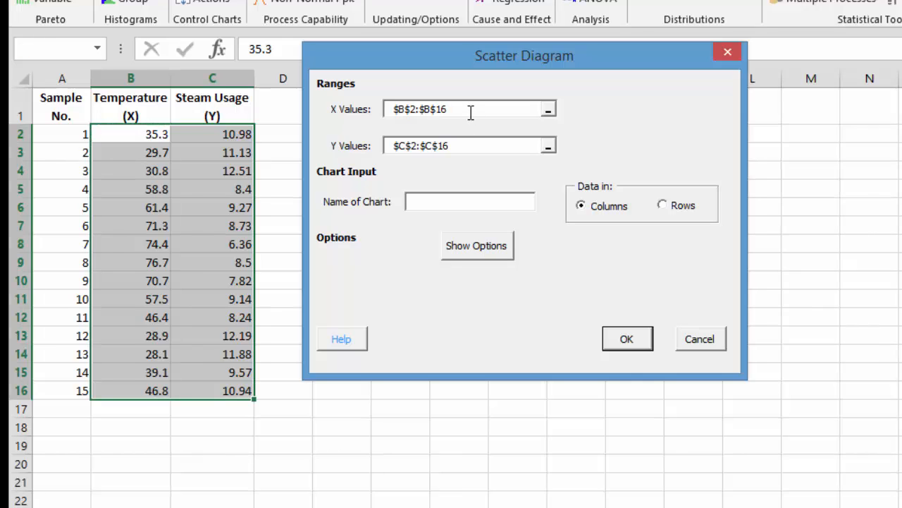
left_click(474, 145)
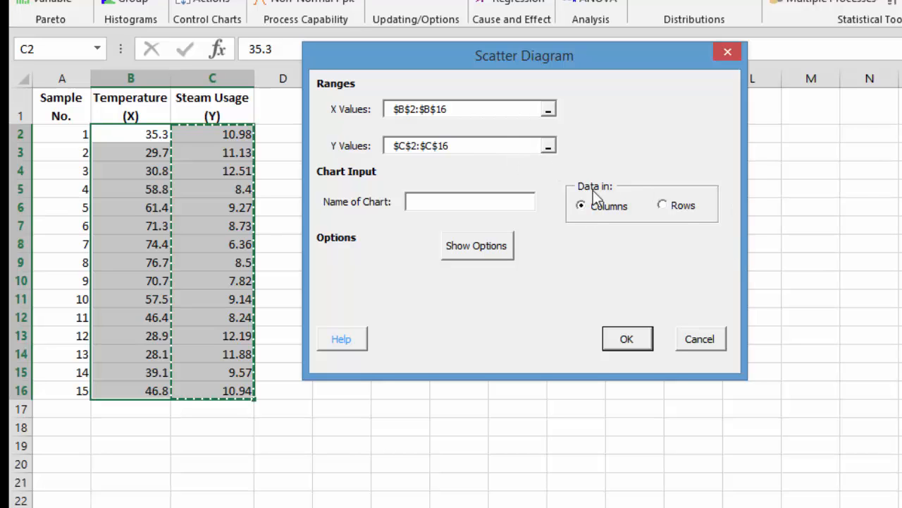
Name the chart Scatter
left_click(445, 202)
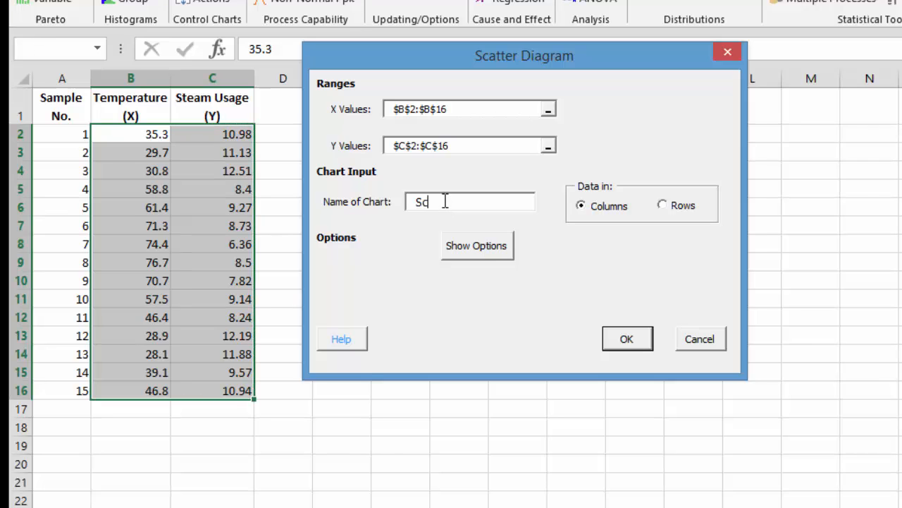
type("Scatter")
key("BackSpace")
Set the scatter diagram's title to "Temp vs Steam Usage", leaving the axis labels and collection dates as they are
left_click(498, 249)
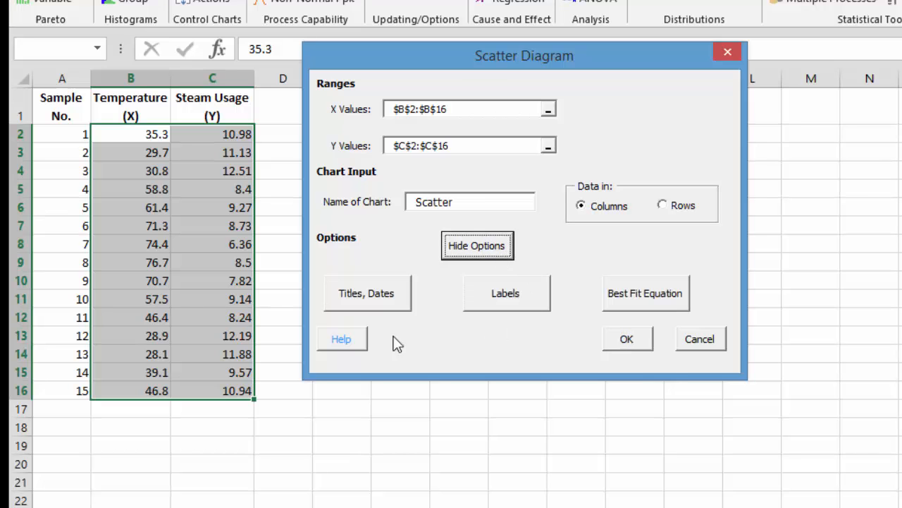
left_click(369, 305)
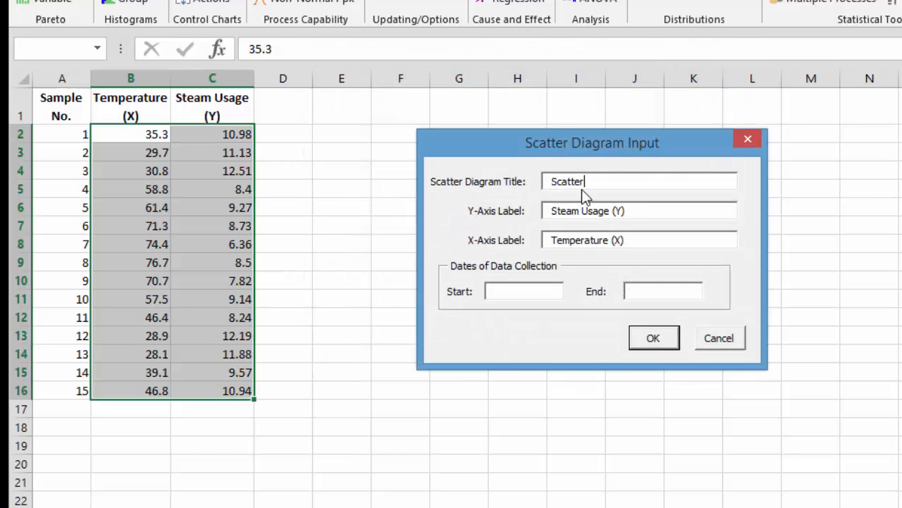
left_click_drag(655, 182, 530, 170)
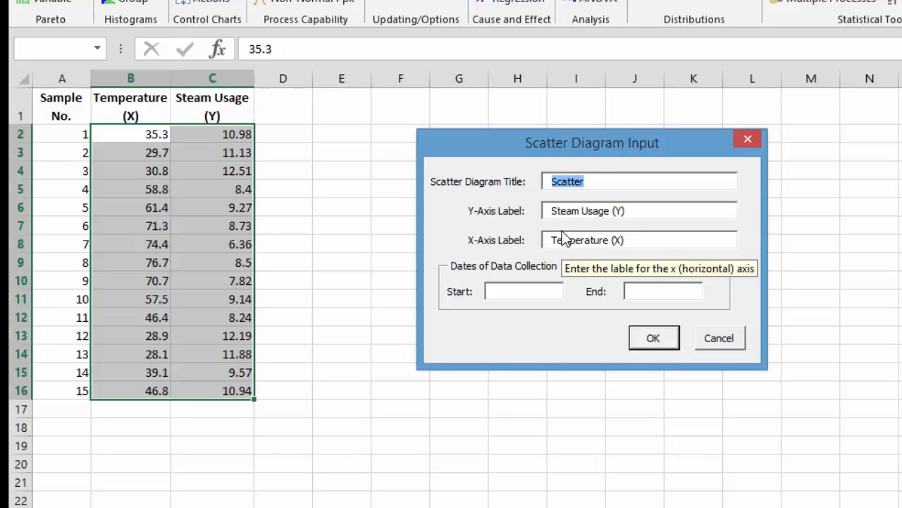
type("S")
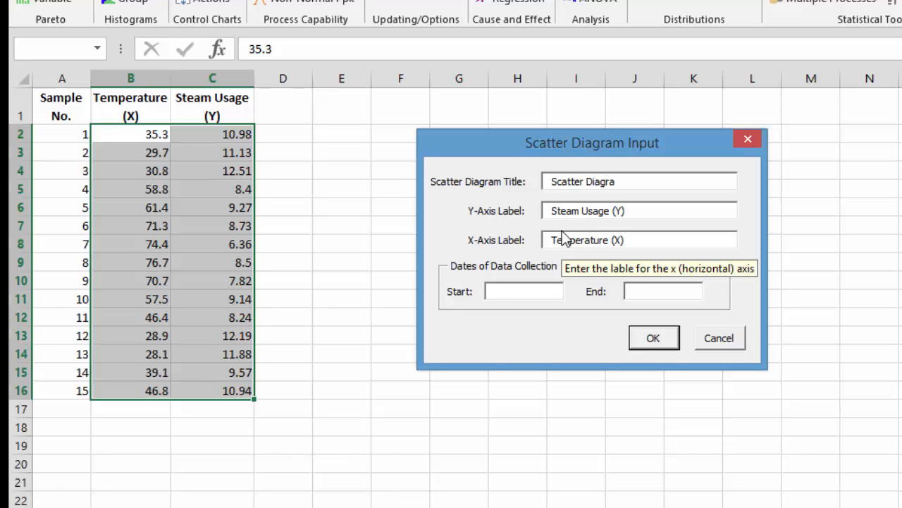
key("BackSpace")
key("BackSpace")
key("BackSpace")
key("BackSpace")
key("BackSpace")
key("BackSpace")
key("BackSpace")
key("BackSpace")
key("BackSpace")
key("BackSpace")
key("BackSpace")
key("BackSpace")
key("BackSpace")
type("Tmep")
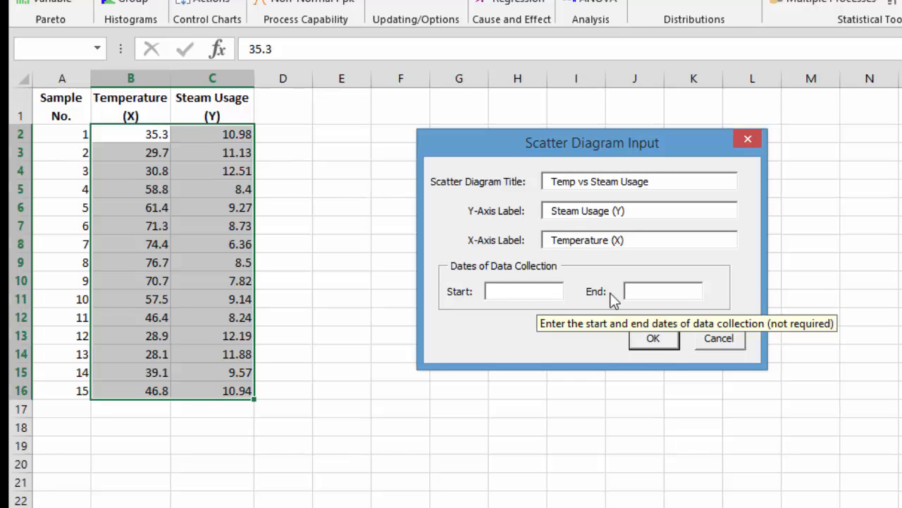
left_click(653, 339)
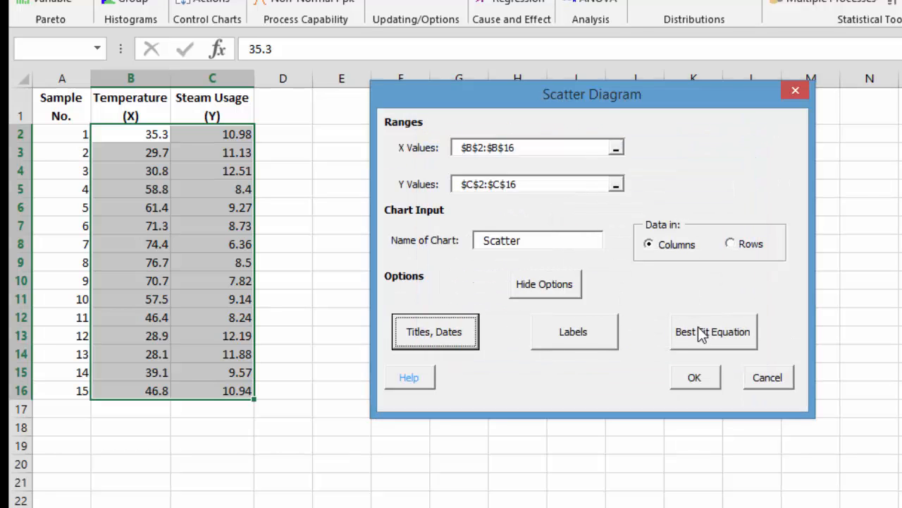
Keep the best fit linear equation and statistics display options enabled and generate the scatter diagram
left_click(695, 331)
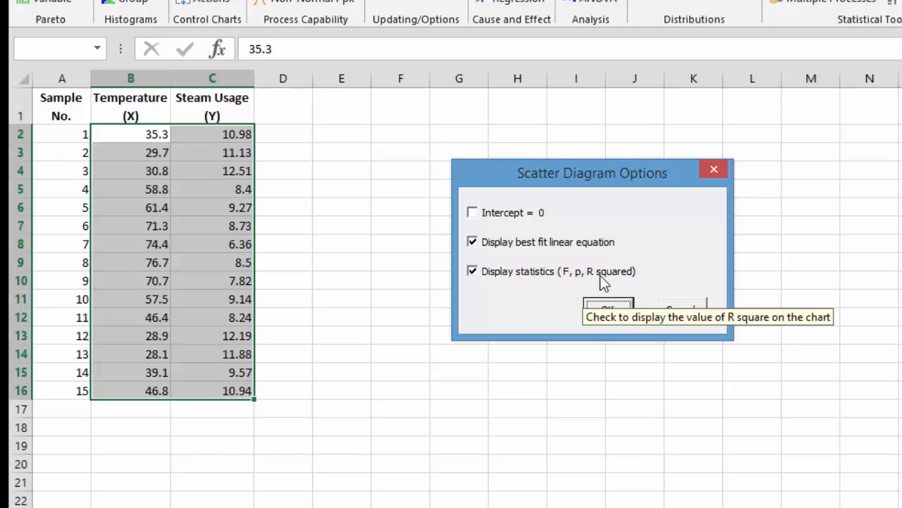
left_click(608, 310)
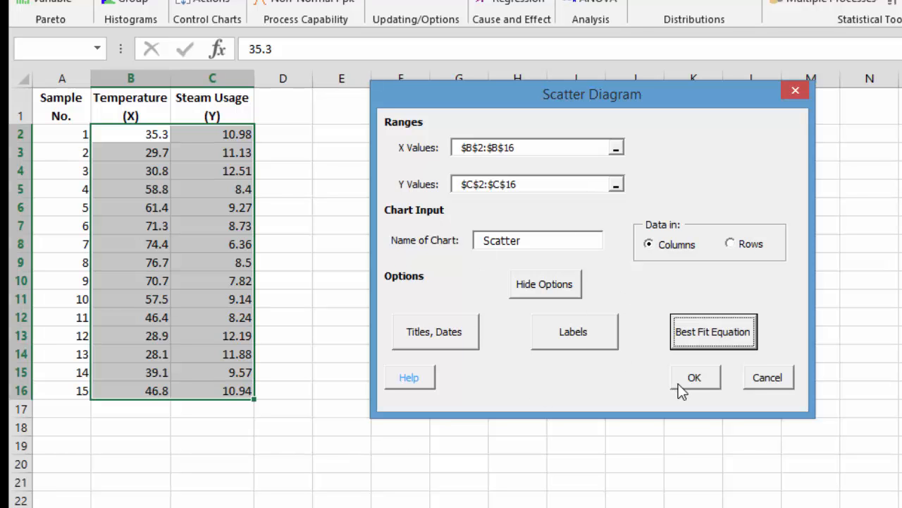
left_click(693, 379)
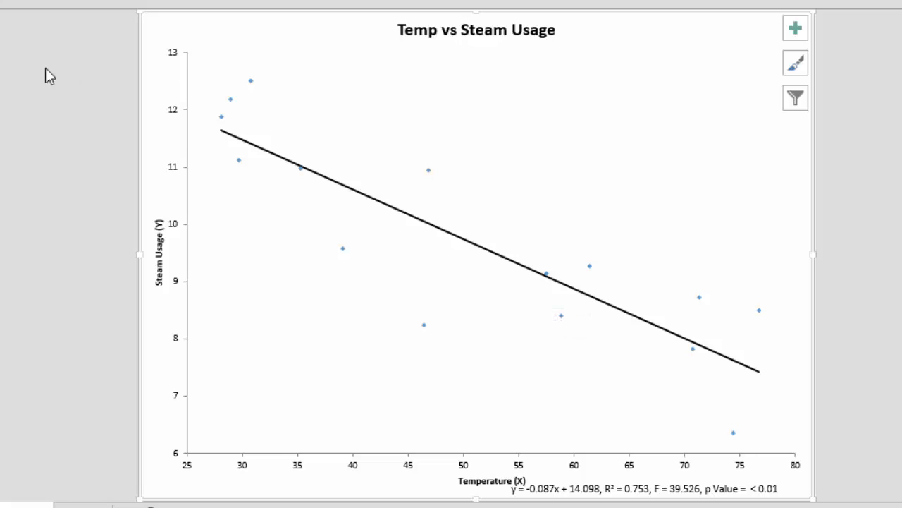
left_click(22, 85)
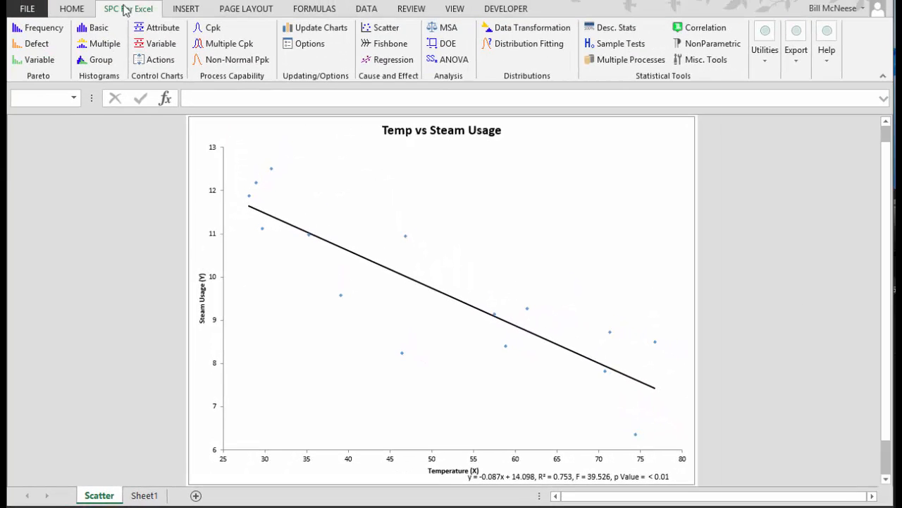
Reopen the existing Scatter chart's settings to change its options
left_click(317, 45)
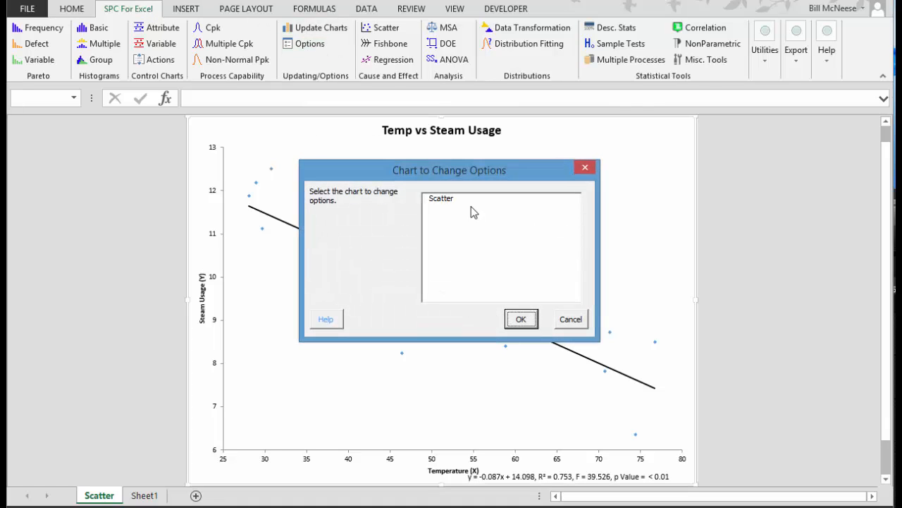
left_click(446, 198)
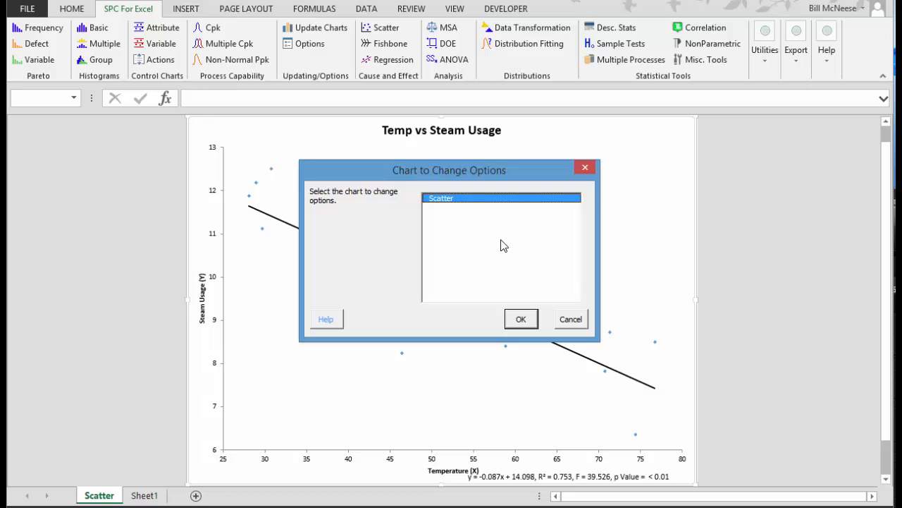
left_click(523, 320)
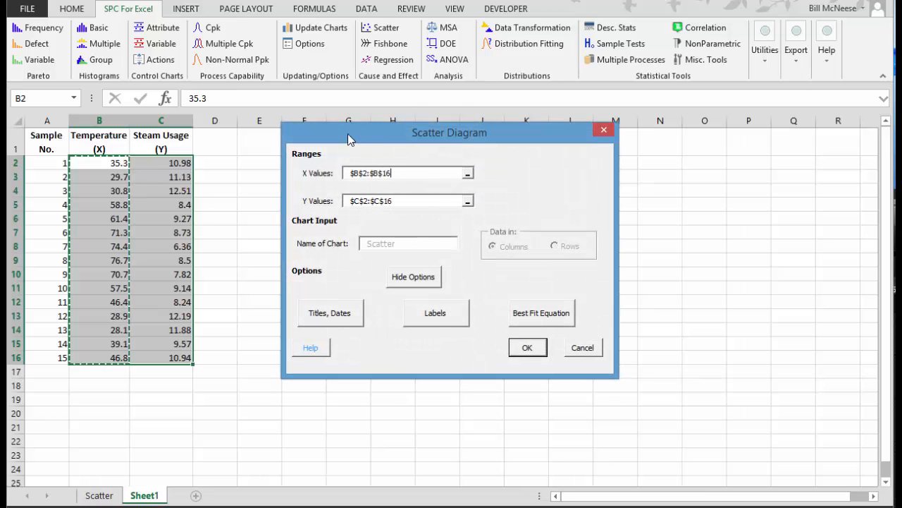
left_click_drag(348, 139, 321, 123)
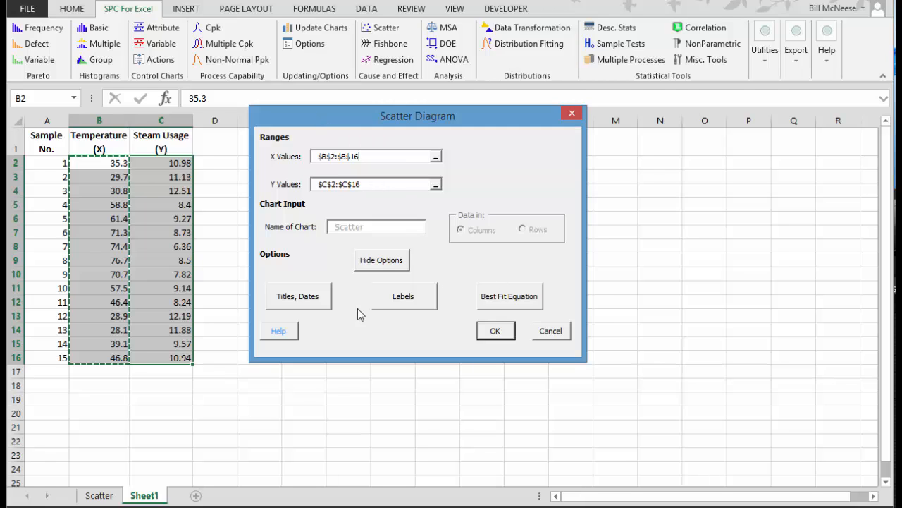
Add labels above the chart points using the sample numbers in A2:A16 and regenerate the chart
left_click(397, 298)
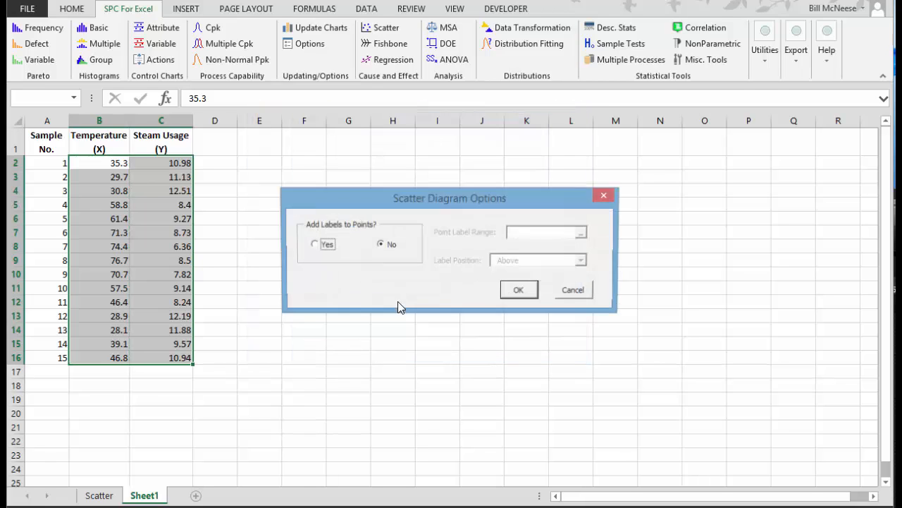
left_click(320, 247)
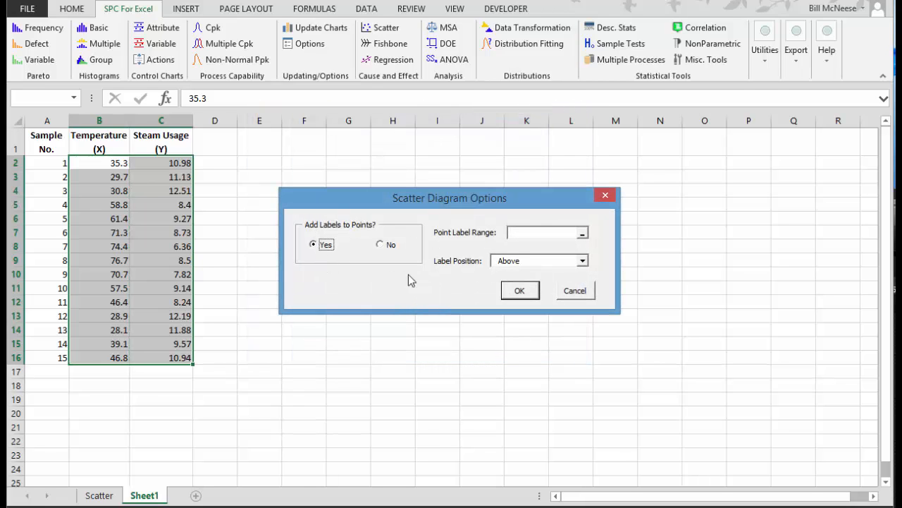
left_click(522, 237)
left_click_drag(63, 166, 68, 360)
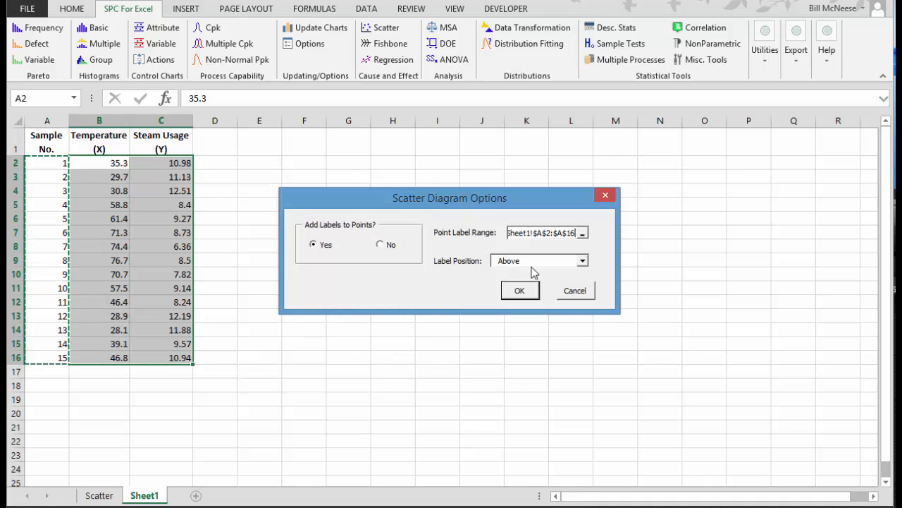
left_click(520, 290)
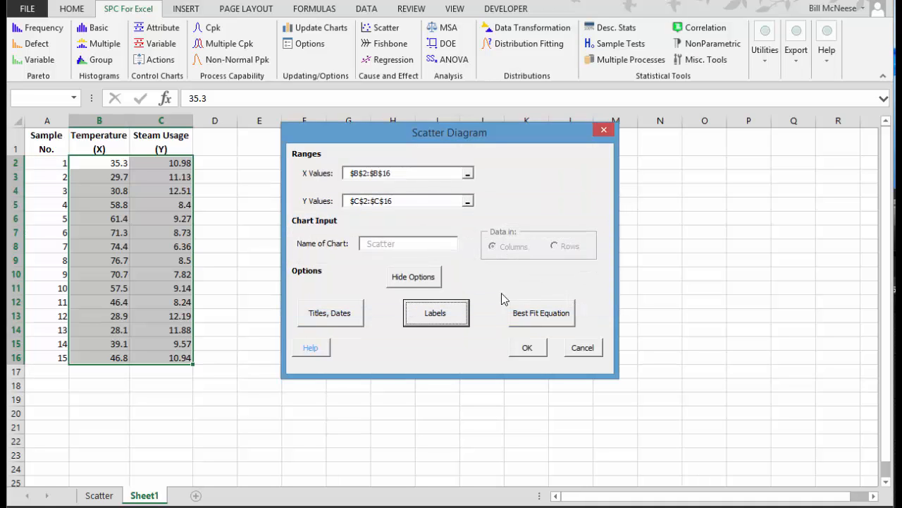
left_click(535, 350)
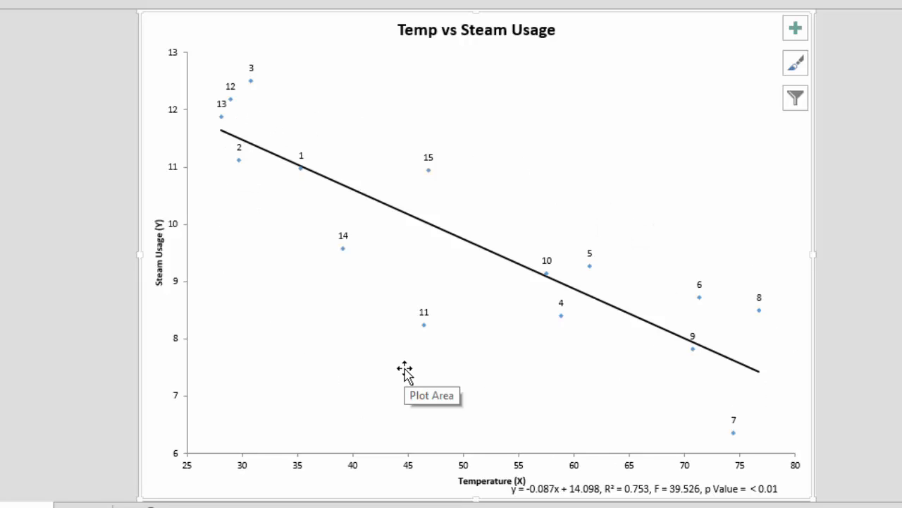
left_click(42, 268)
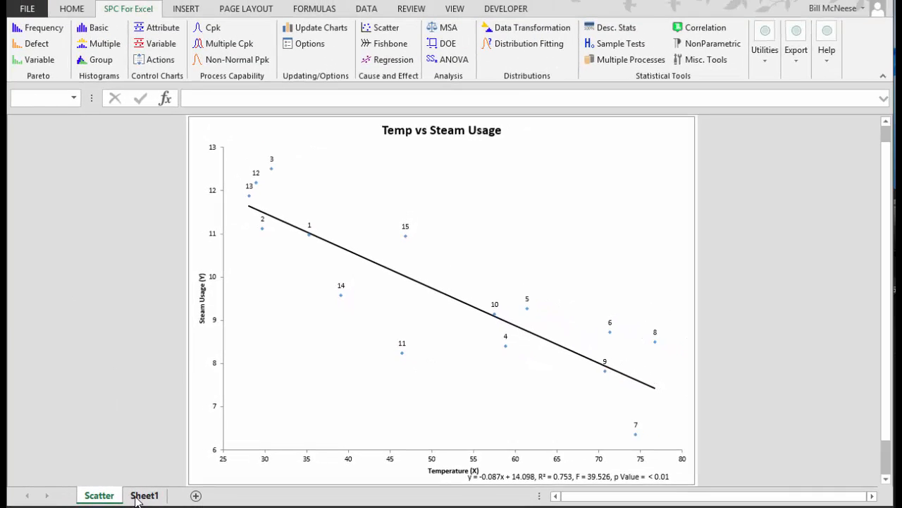
Add sample 16 to row 17 of Sheet1 with temperature 50 and steam usage 22
left_click(138, 496)
left_click(63, 369)
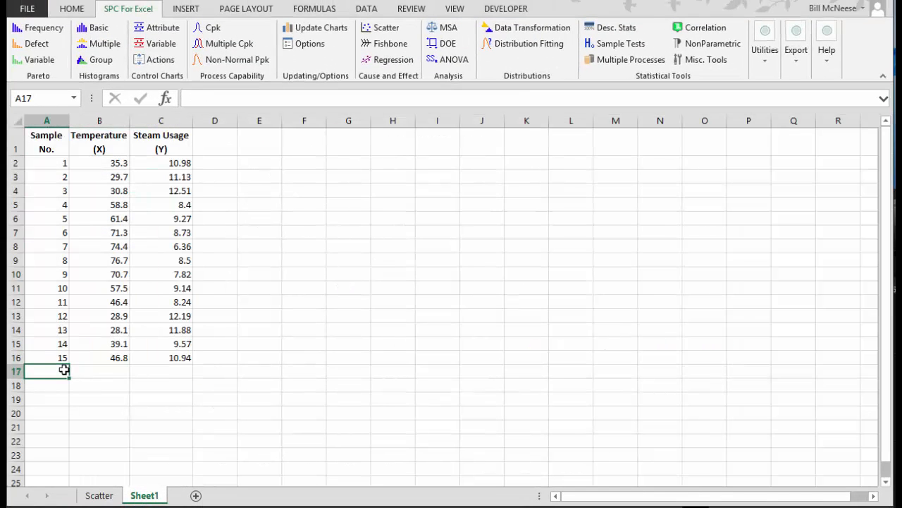
type("16")
key("Tab")
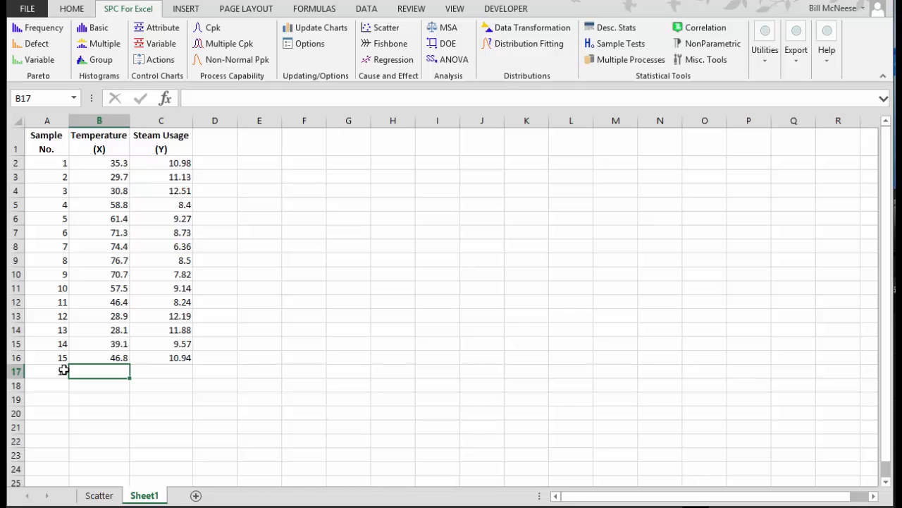
type("50")
key("Tab")
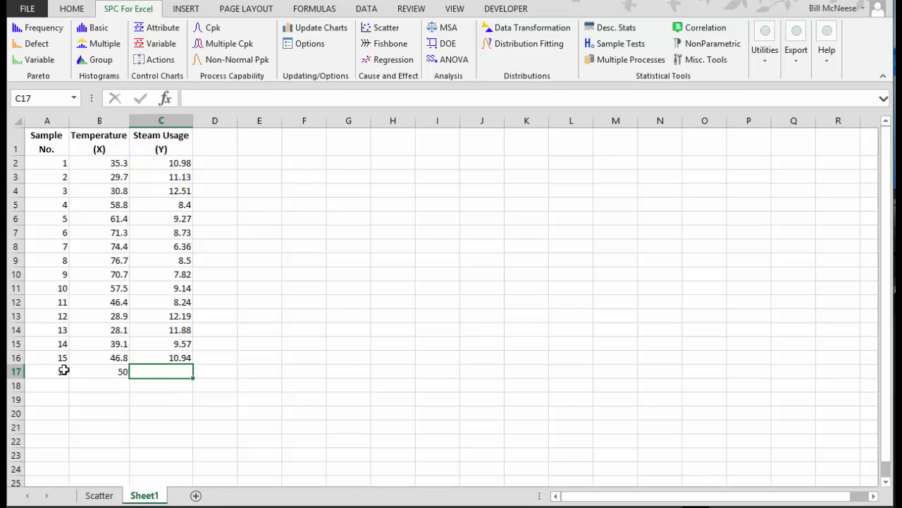
type("22")
key("Return")
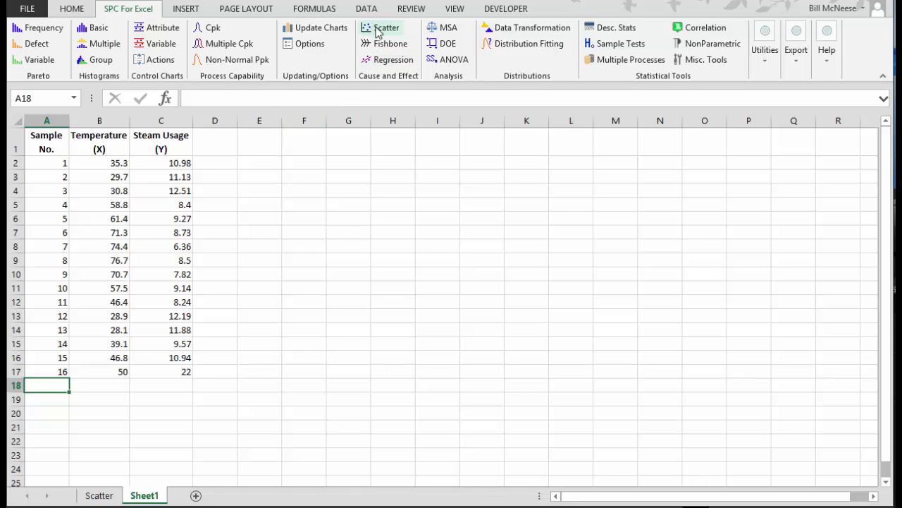
Update the Scatter chart to include the added sample
left_click(312, 28)
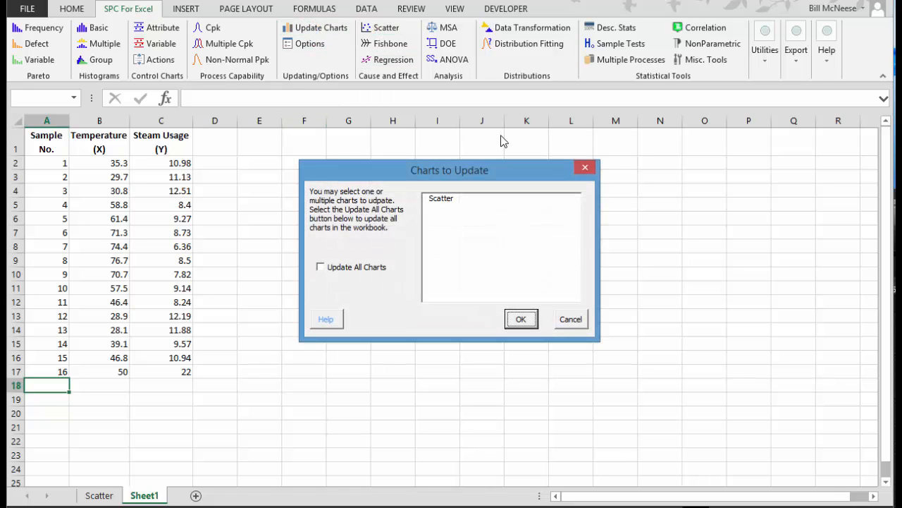
left_click(445, 201)
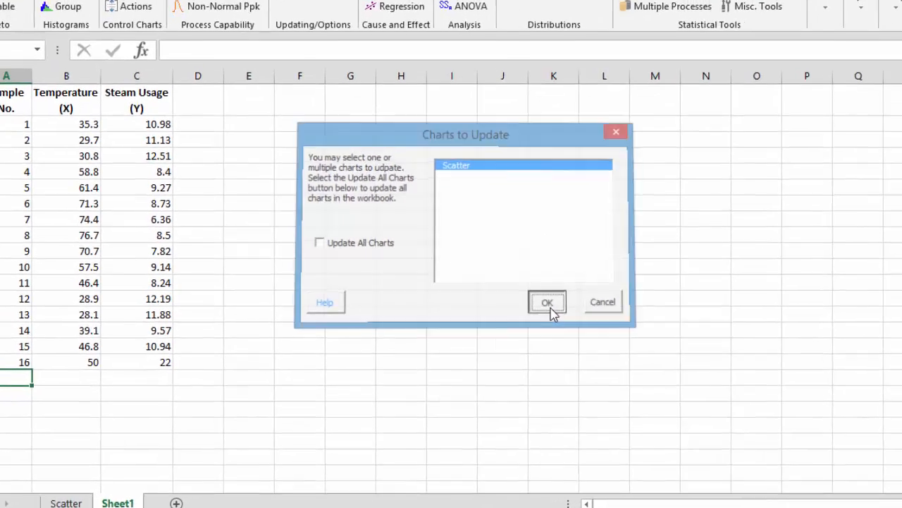
left_click(522, 321)
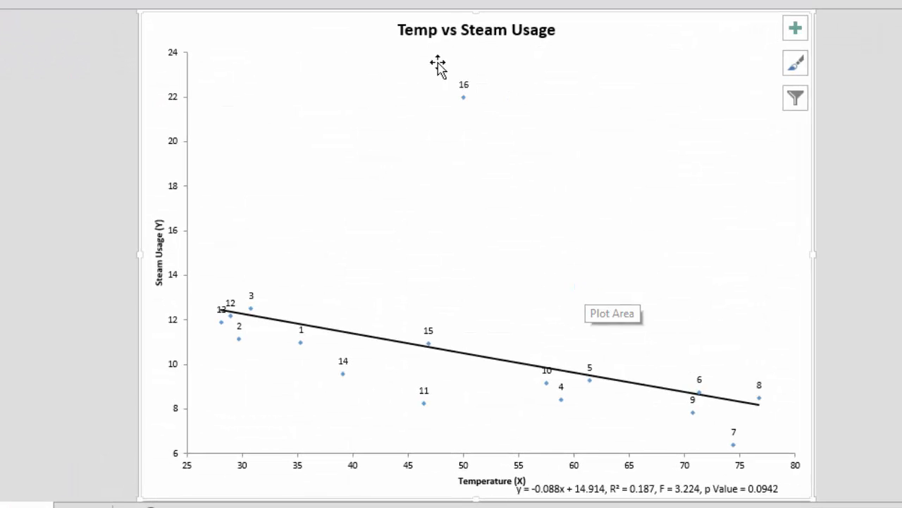
left_click(85, 80)
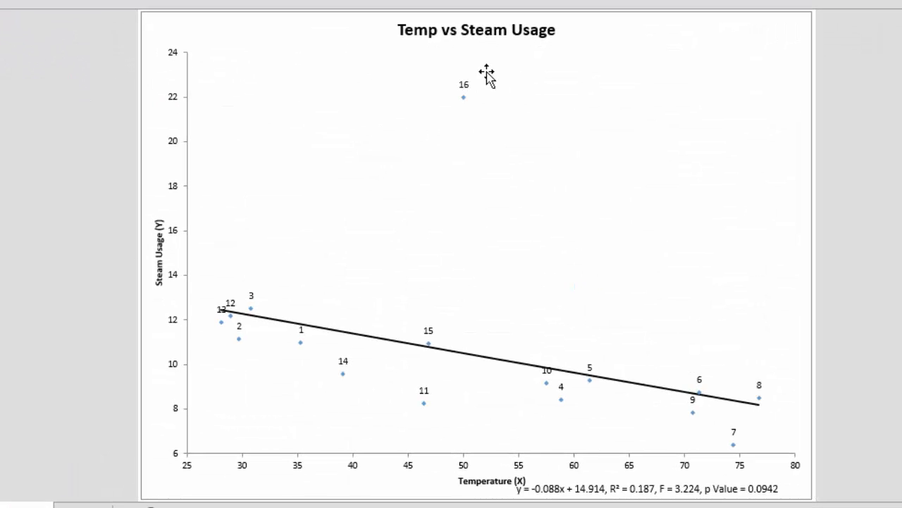